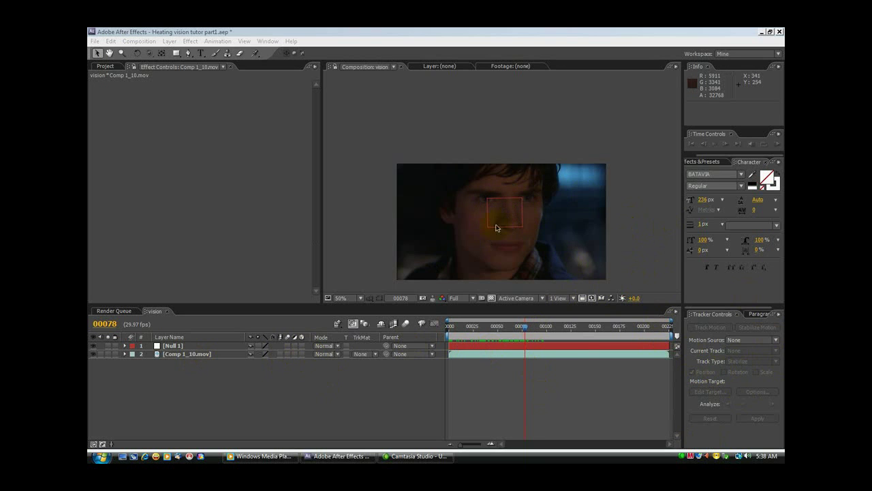
Step: Check the tracked motion of the Null 1 layer, then duplicate the Comp 1_10.mov layer at frame 89
click(168, 348)
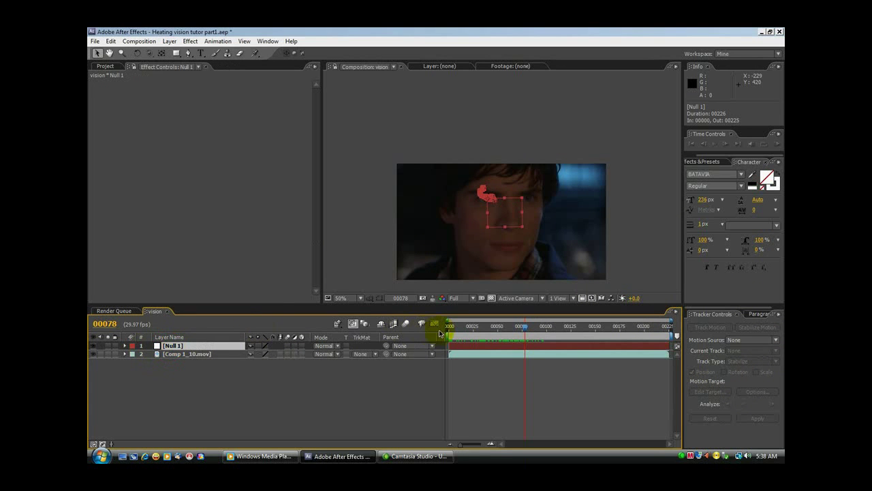
drag(525, 328, 557, 330)
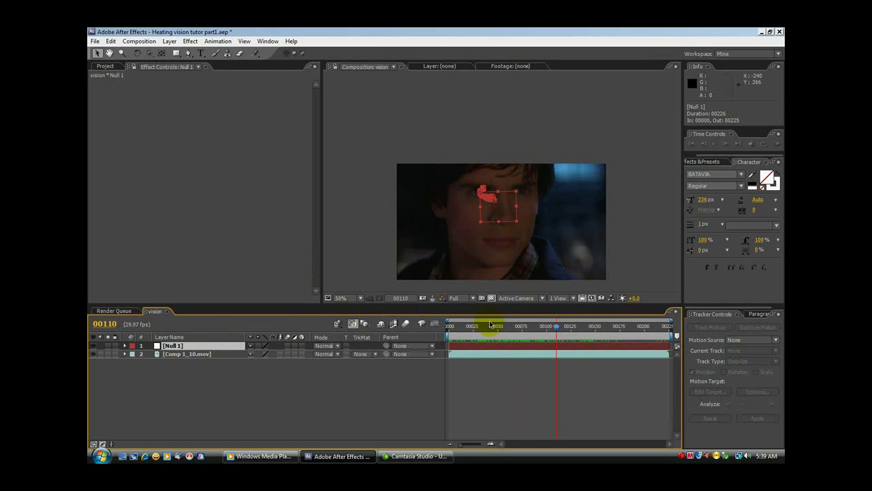
drag(557, 330, 536, 327)
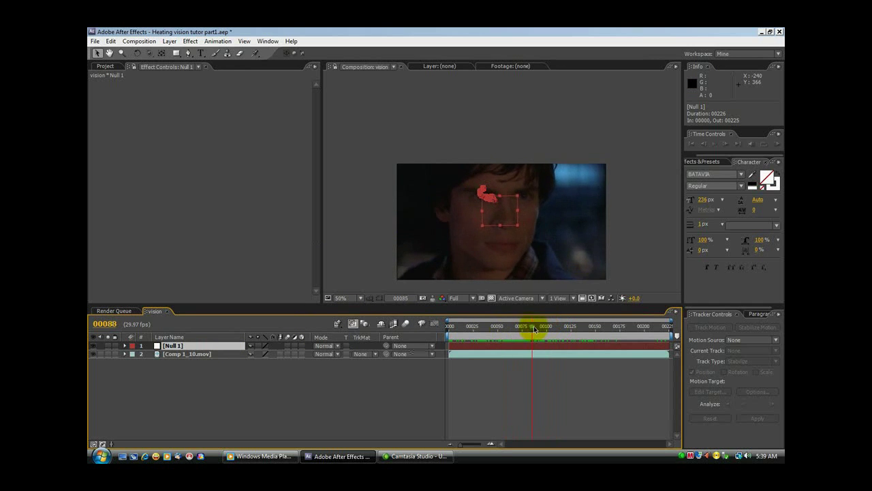
click(187, 353)
click(109, 42)
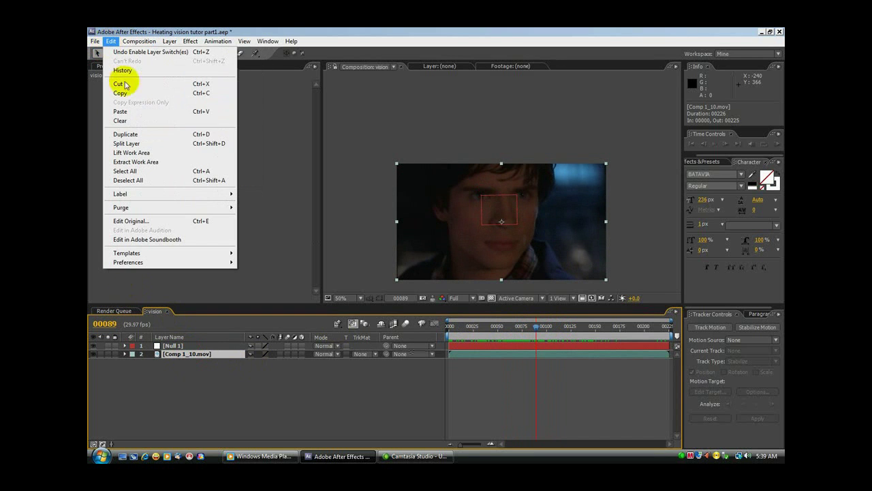
click(143, 135)
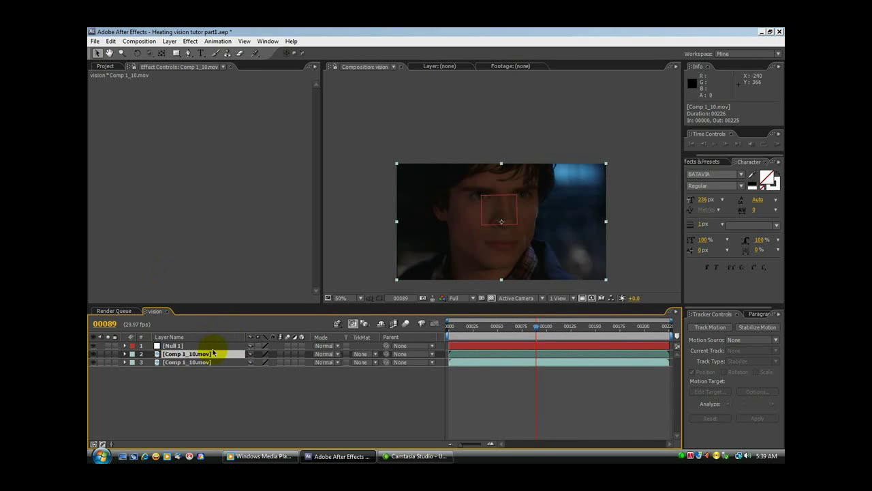
Step: Hide the Null 1 layer and draw an elliptical mask, about 31 by 27 px, around the first iris on the duplicated footage layer
scroll(500, 201, up, 2)
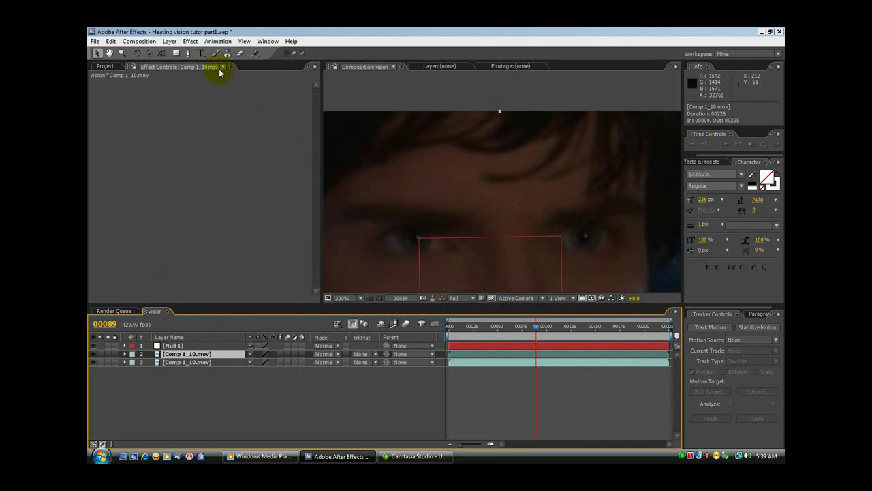
click(94, 346)
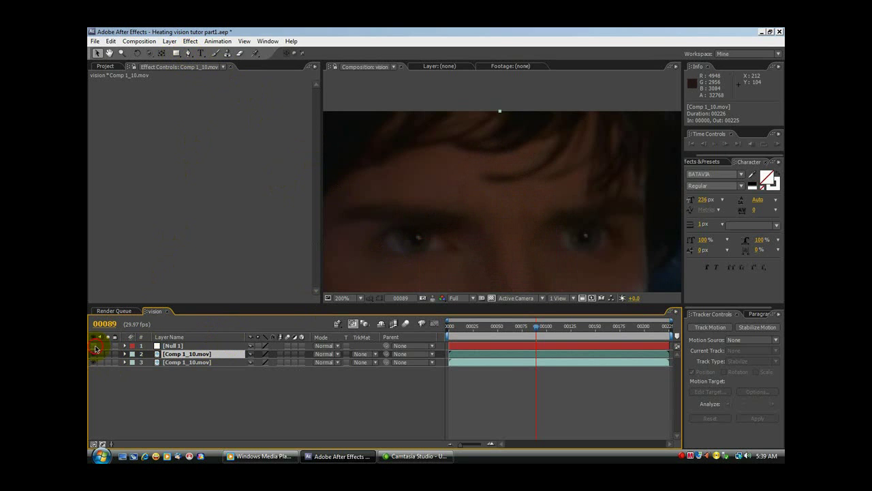
click(109, 54)
drag(497, 230, 539, 197)
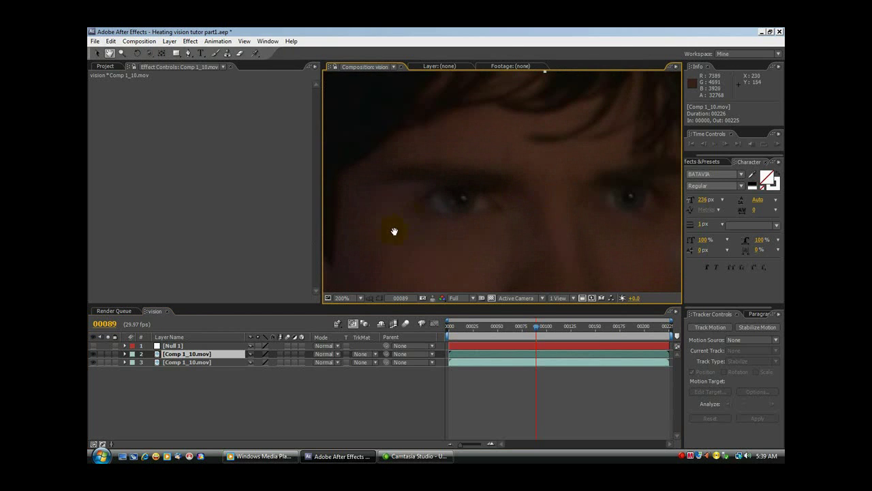
click(174, 53)
drag(175, 54, 191, 75)
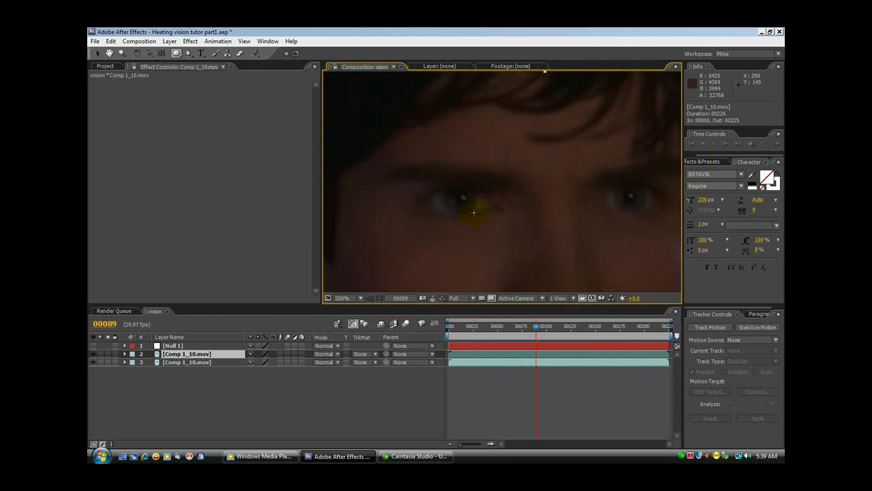
drag(443, 186, 482, 214)
key(period)
Step: Free-transform Mask 1, narrowing it from both sides so that it fits closely around the iris
click(96, 53)
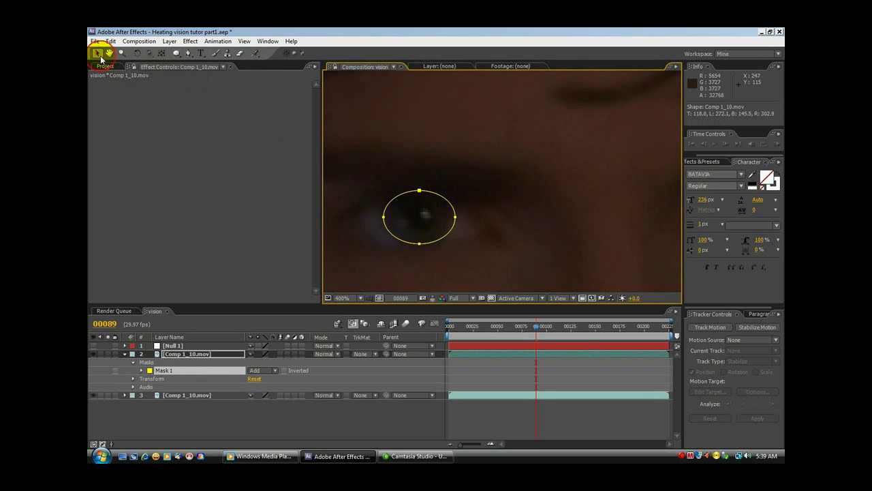
double_click(421, 245)
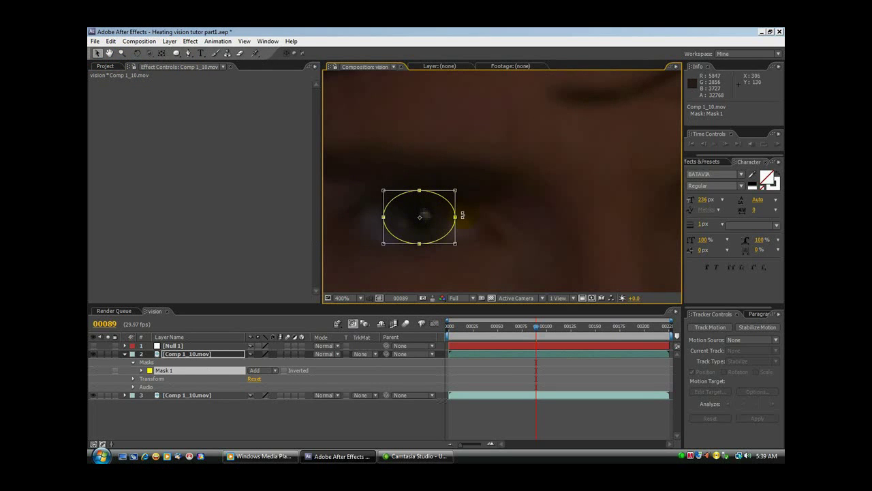
mouse_move(455, 217)
mouse_down()
mouse_move(437, 218)
mouse_move(449, 225)
mouse_up()
mouse_move(384, 217)
mouse_down()
mouse_move(399, 218)
mouse_move(388, 217)
mouse_up()
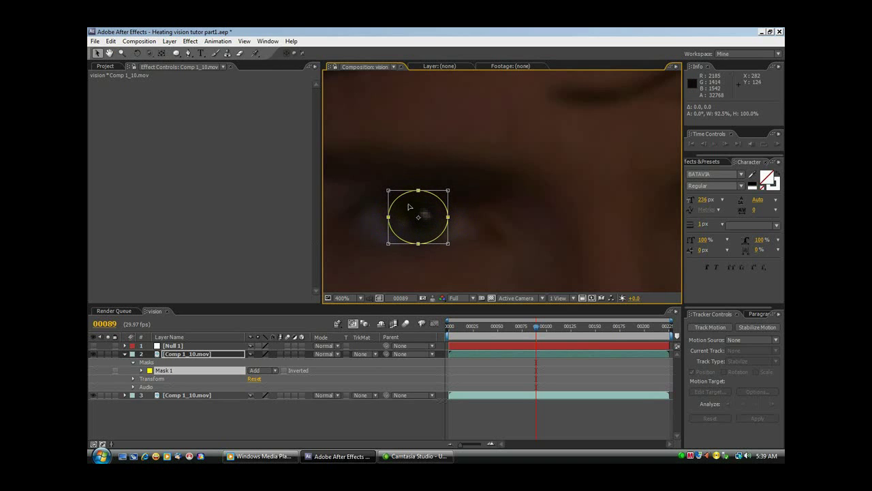
mouse_move(418, 190)
mouse_down()
mouse_move(418, 210)
mouse_move(417, 184)
mouse_move(421, 198)
mouse_up()
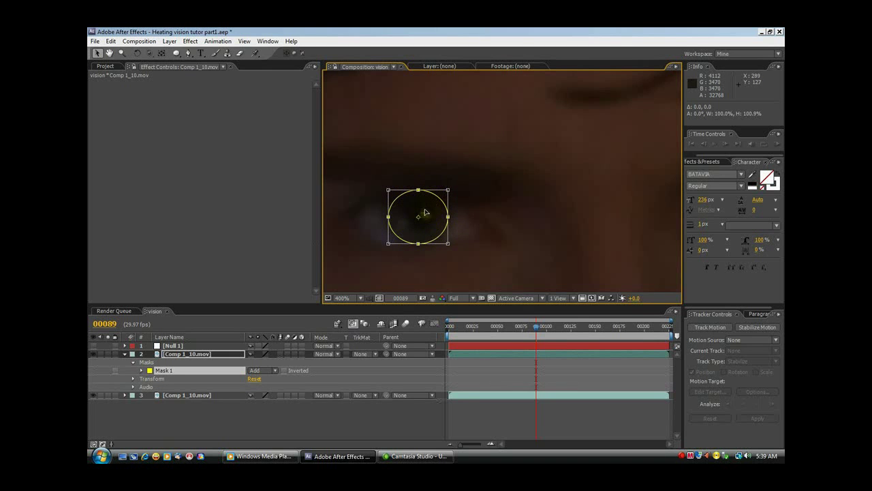
Step: Duplicate Mask 1 and shrink the copy to a small circle around the pupil
click(111, 42)
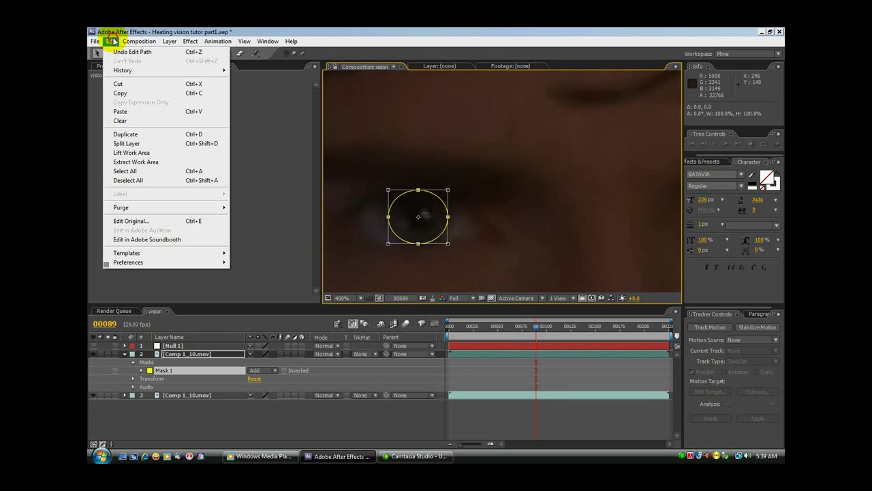
click(126, 135)
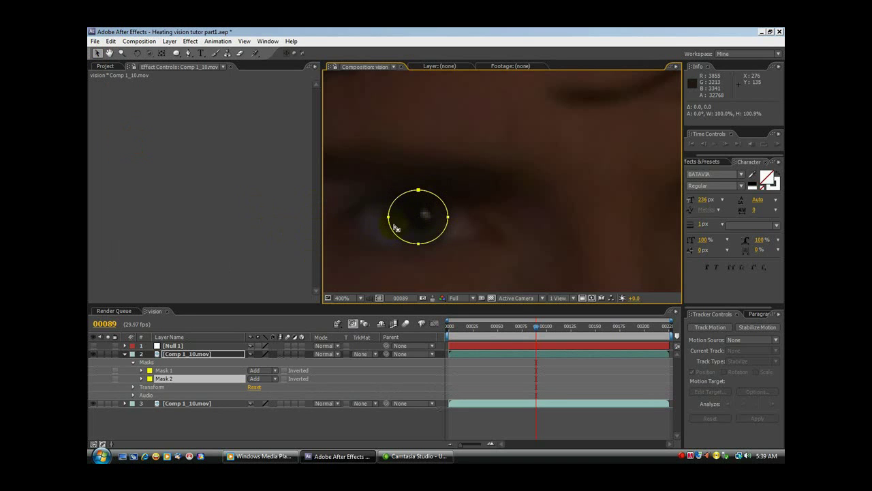
click(418, 191)
double_click(419, 191)
drag(418, 190, 422, 203)
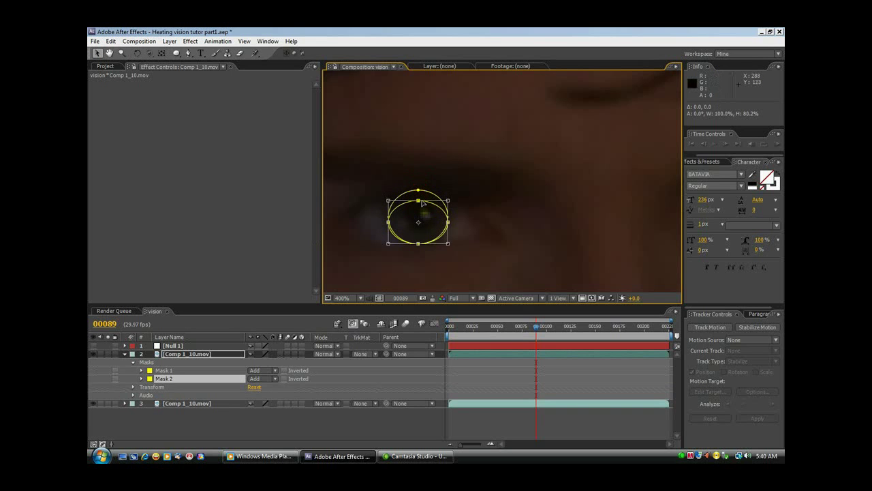
drag(419, 243, 403, 217)
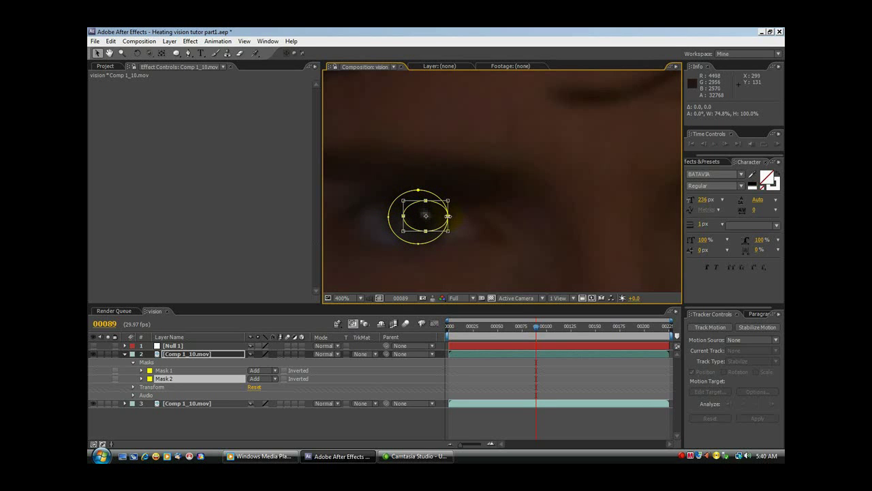
drag(447, 216, 437, 216)
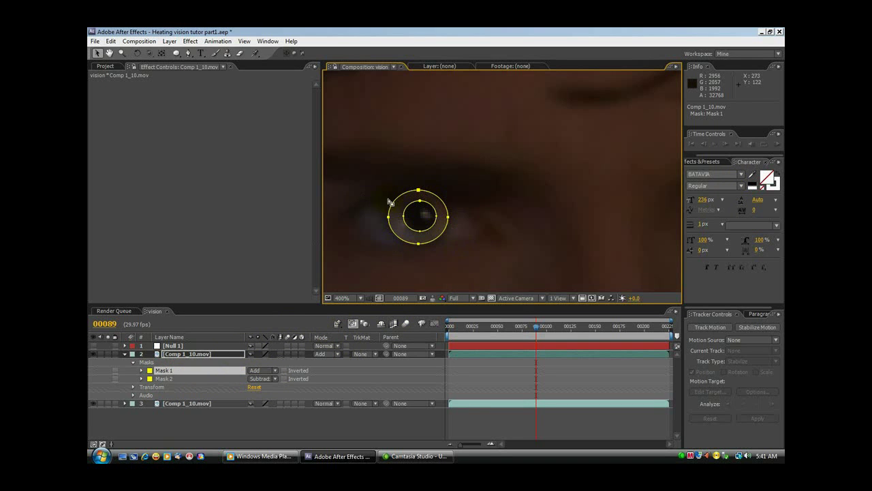
Step: Hide the mask outlines in the composition view to show the masked iris ring unobstructed
click(379, 299)
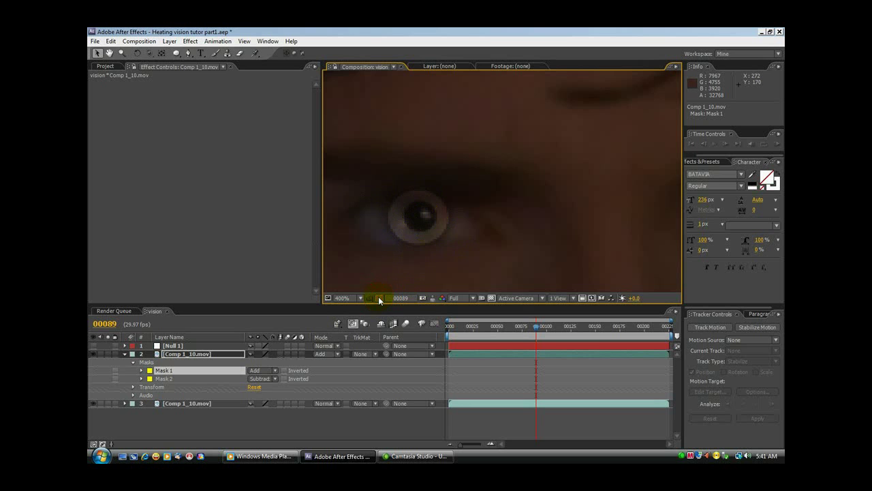
key(period)
key(comma)
click(109, 53)
drag(387, 195, 451, 185)
click(97, 54)
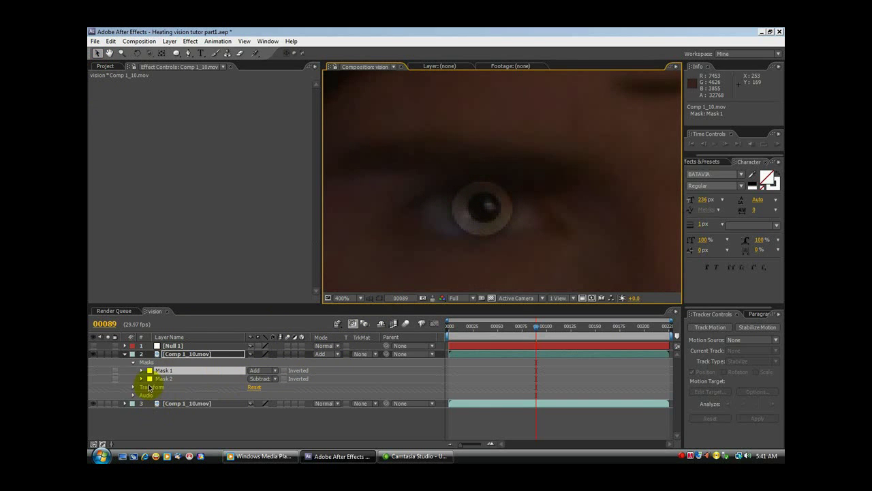
Step: Set Mask 1's expansion to -1 pixel and its feather to 2 pixels
click(141, 370)
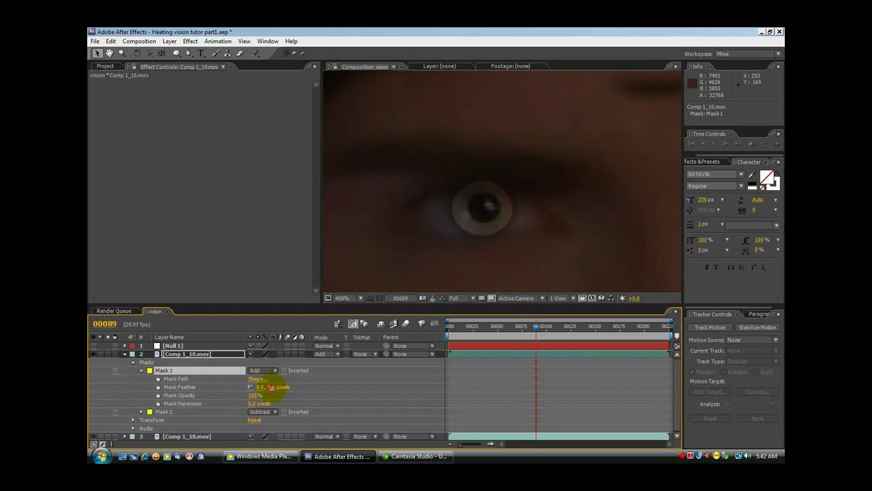
drag(272, 387, 273, 387)
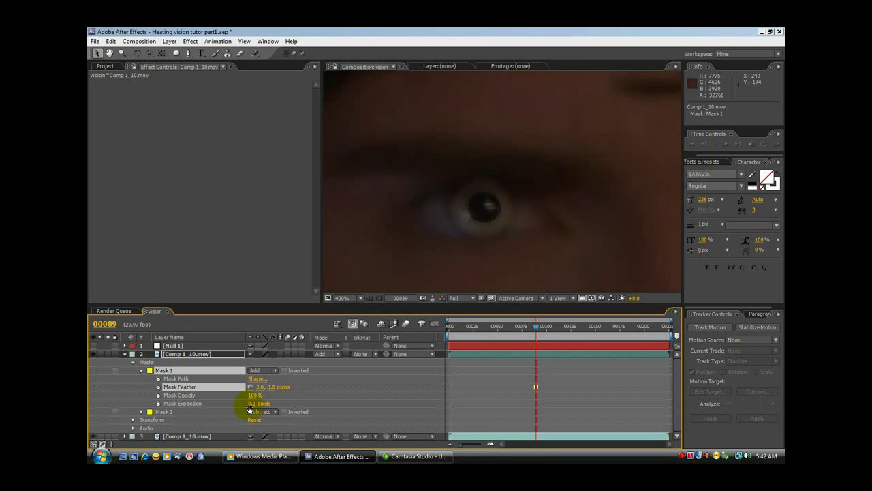
drag(251, 406, 251, 404)
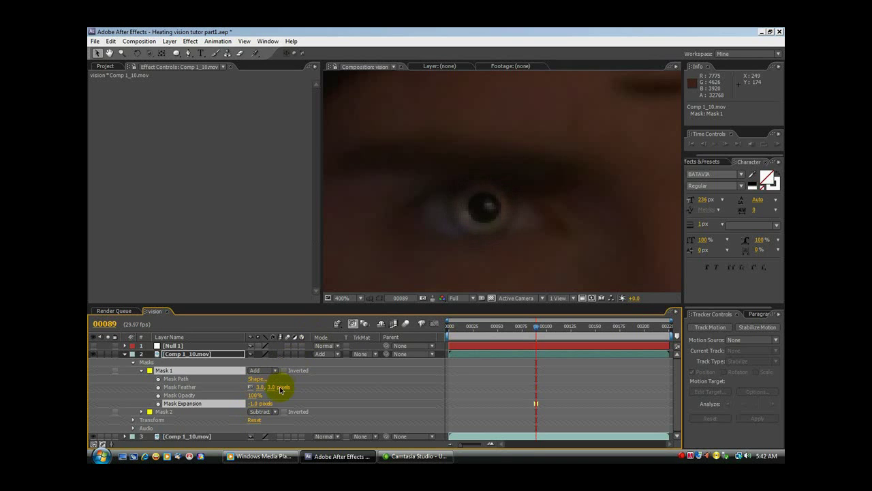
drag(271, 386, 268, 392)
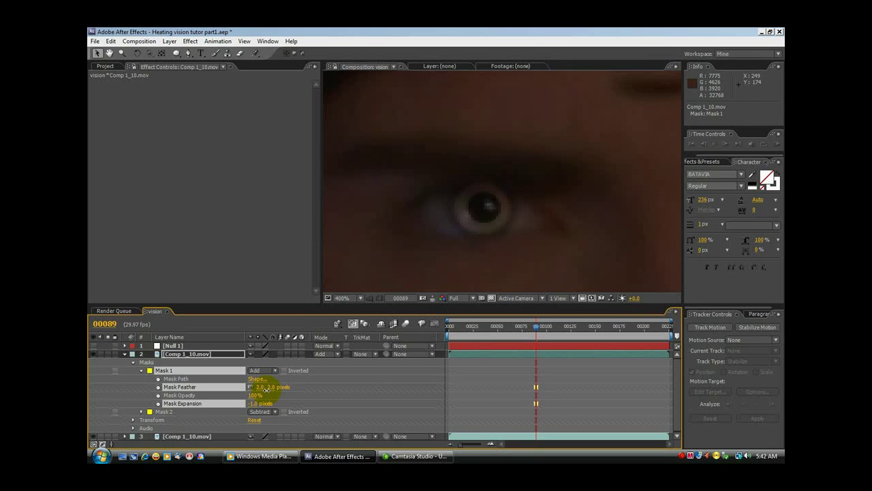
click(267, 389)
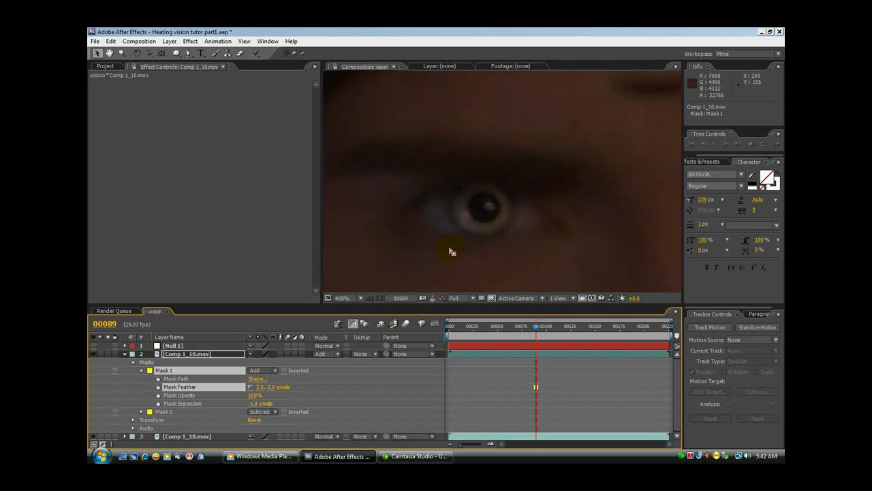
Step: Set Mask 2's feather to 2 pixels
click(141, 412)
click(272, 418)
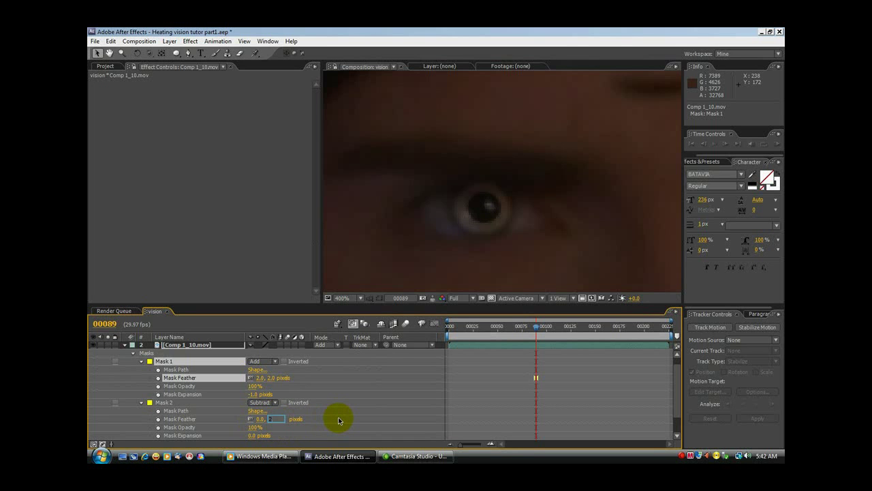
text(2)
key(Return)
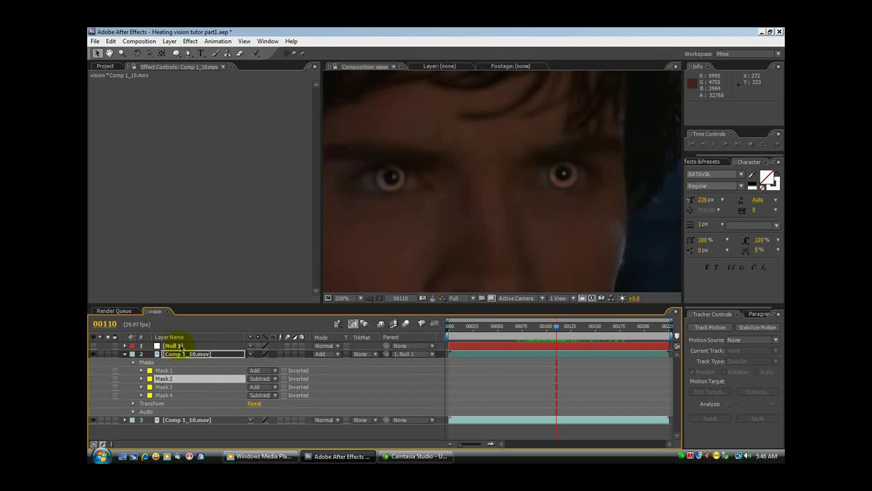
Step: Inspect the glowing eyes at frame 124 and try out different opacity values on the masked eye layer
mouse_move(557, 326)
mouse_down()
mouse_move(599, 325)
mouse_move(471, 314)
mouse_move(609, 306)
mouse_move(488, 311)
mouse_move(574, 307)
mouse_move(584, 332)
mouse_move(632, 323)
mouse_move(551, 326)
mouse_move(571, 325)
mouse_up()
scroll(503, 222, down, 2)
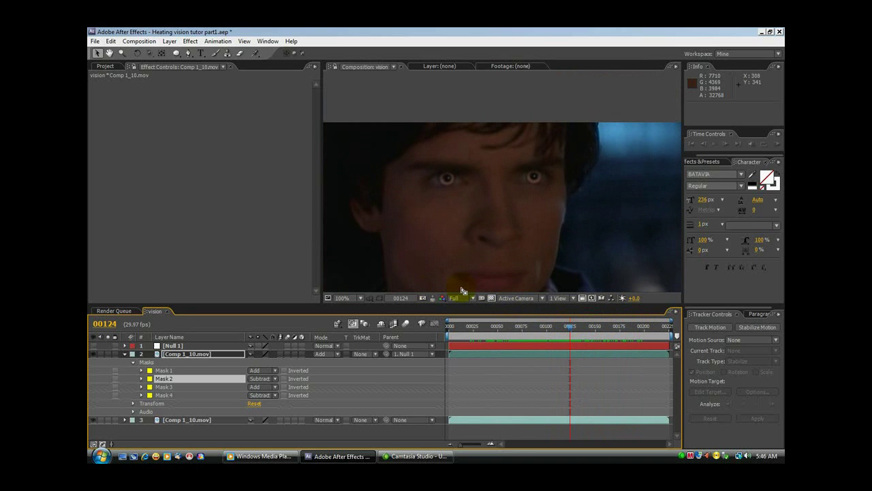
key(period)
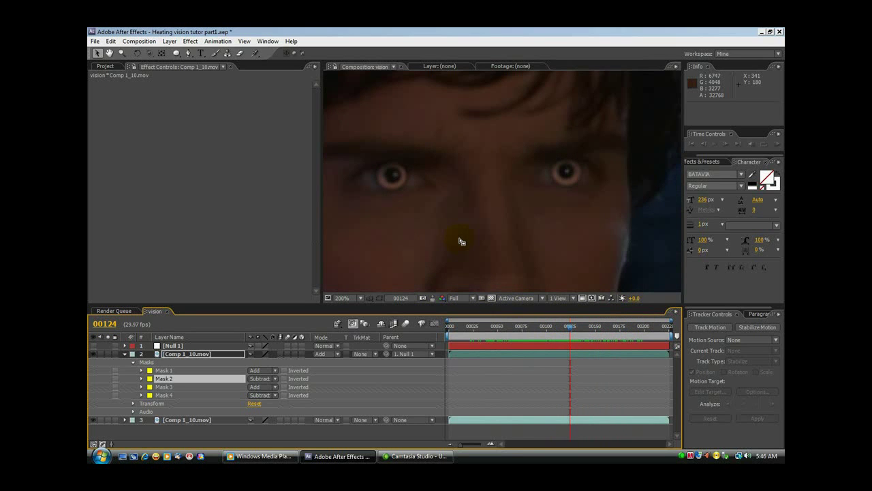
click(133, 404)
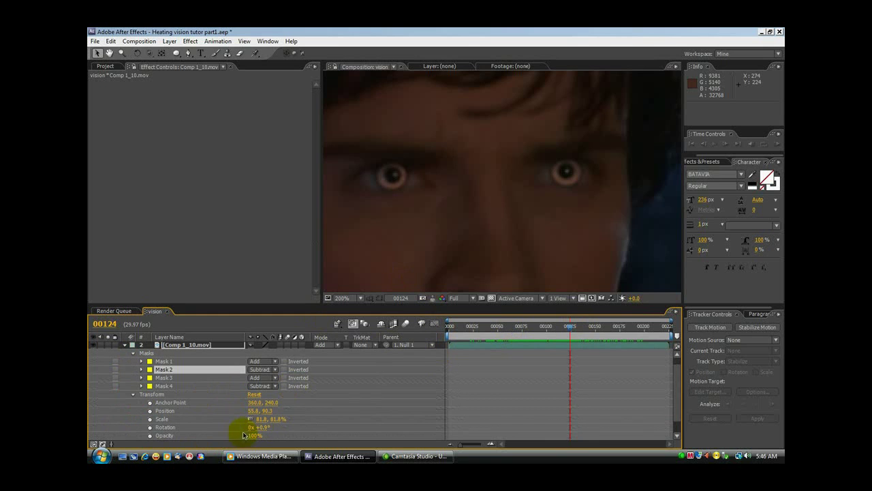
click(247, 435)
drag(247, 434, 341, 438)
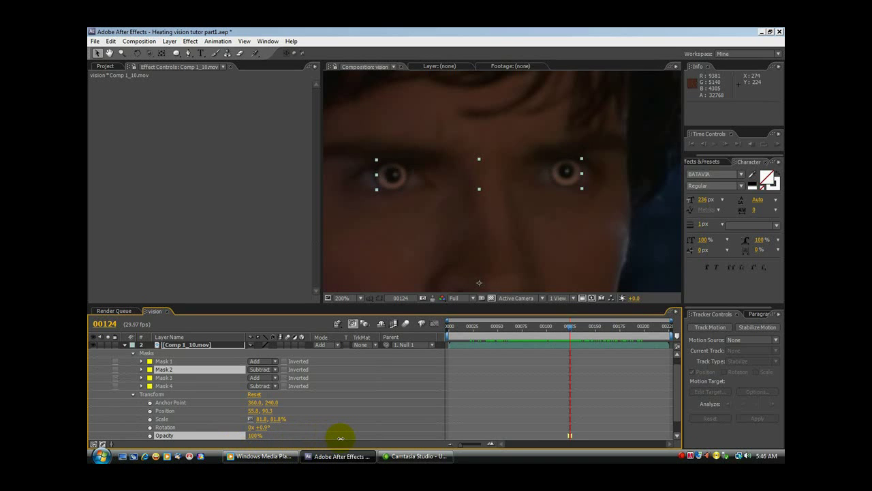
drag(341, 439, 361, 439)
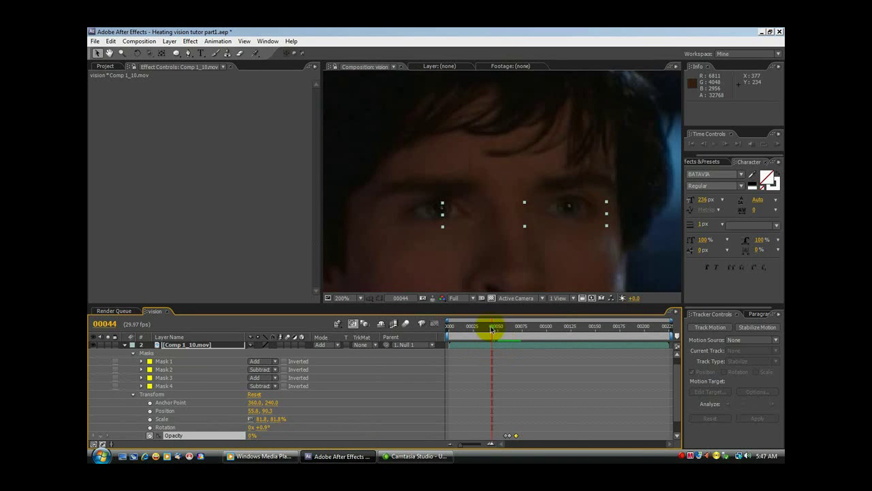
Step: Review the masked layer's opacity fade-in from frame 44 to frame 80 and collapse the layer's properties
drag(494, 331, 507, 328)
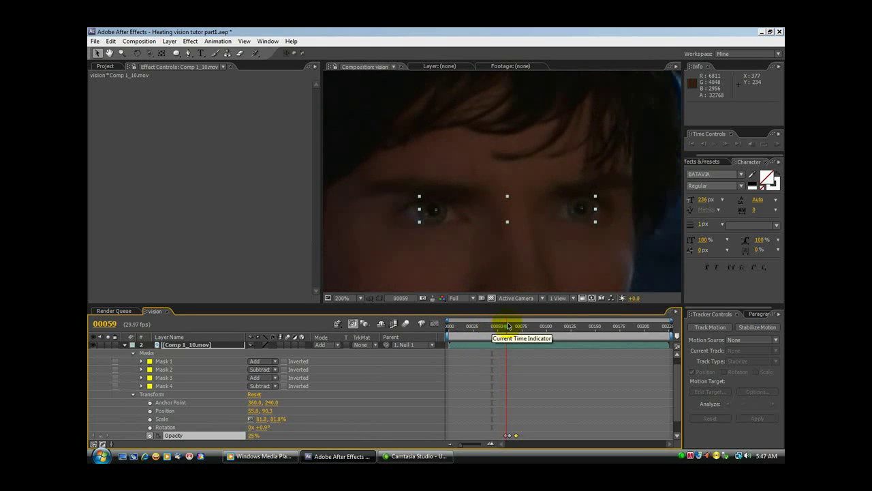
drag(507, 325, 529, 325)
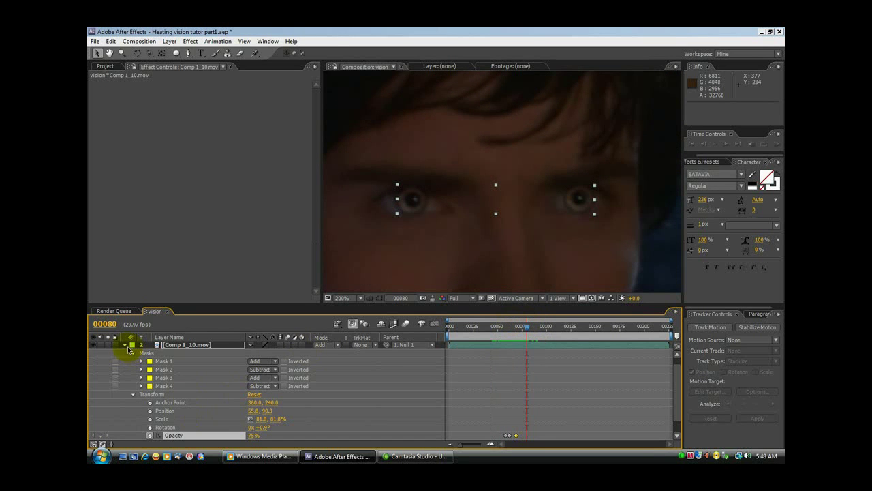
click(126, 345)
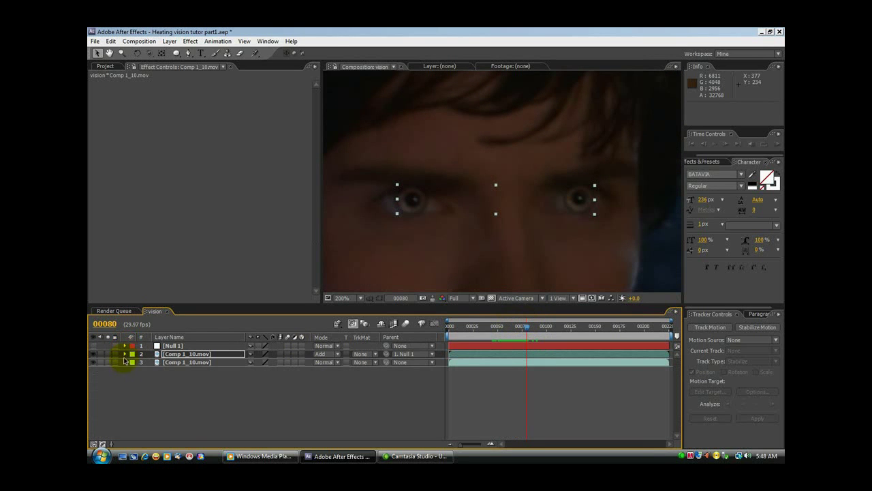
Step: Add a Glow effect to the masked eye layer, based on Alpha Channel and using A & B Colors
right_click(149, 197)
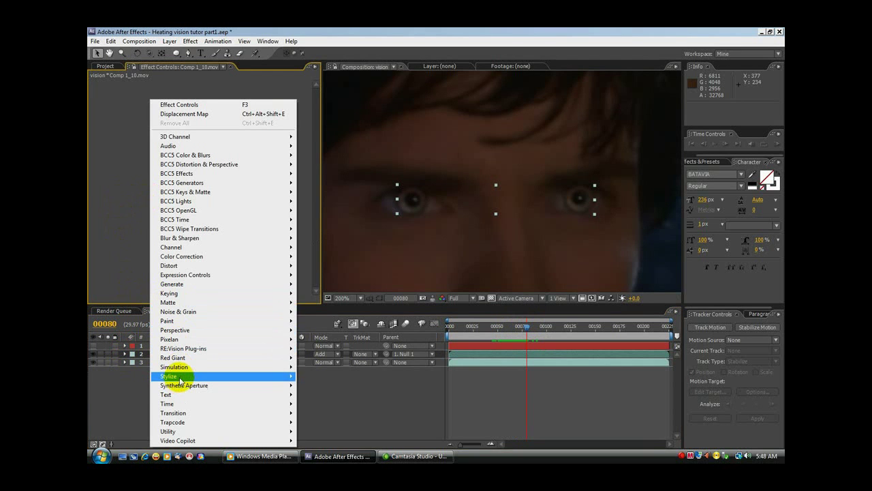
mouse_move(180, 379)
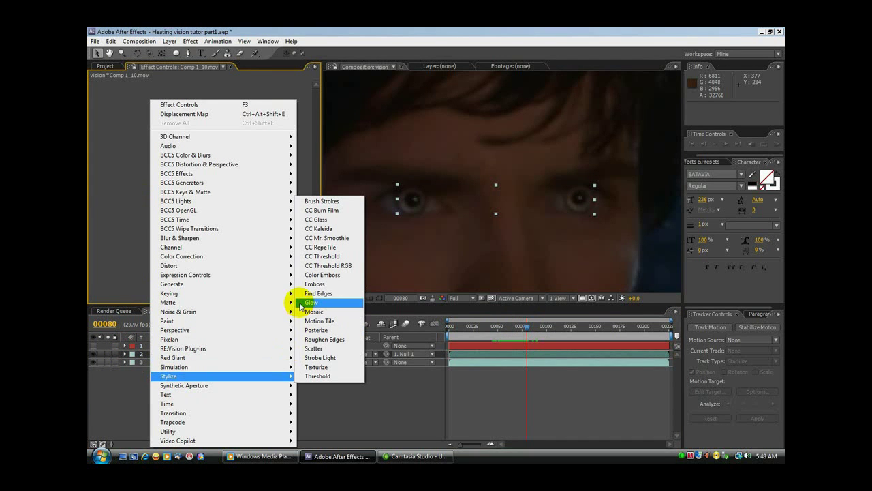
click(310, 302)
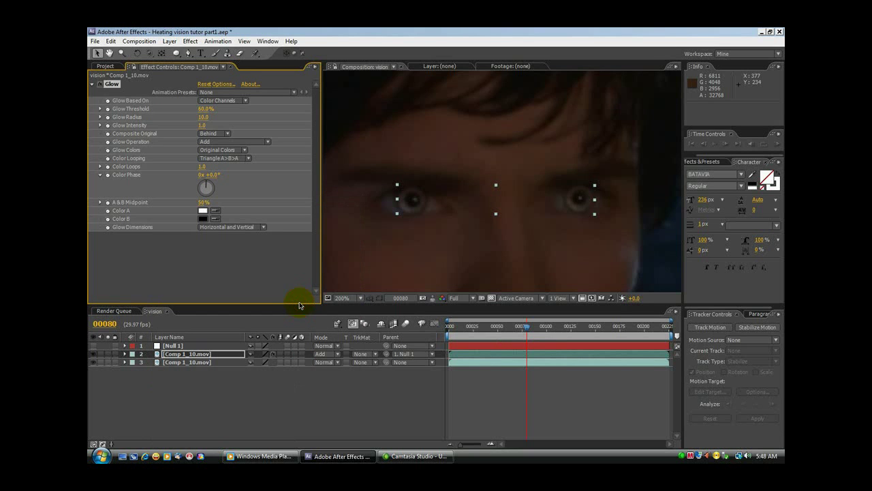
click(231, 103)
click(229, 93)
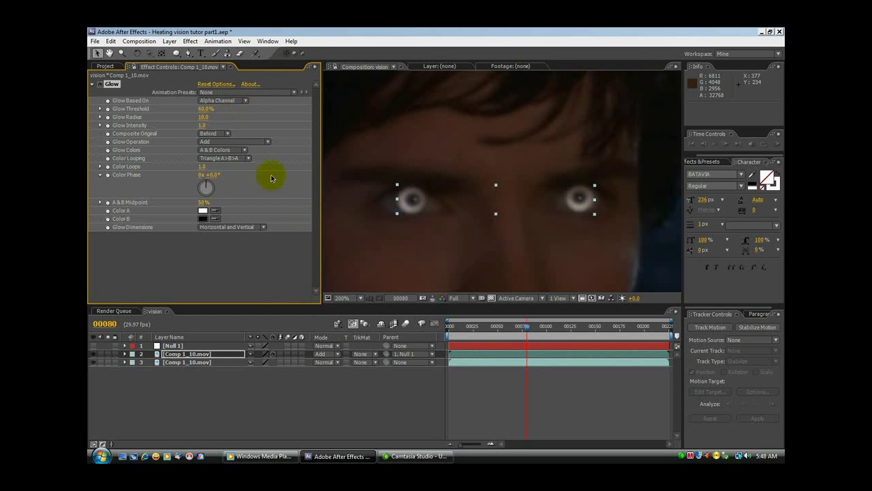
click(215, 150)
click(216, 151)
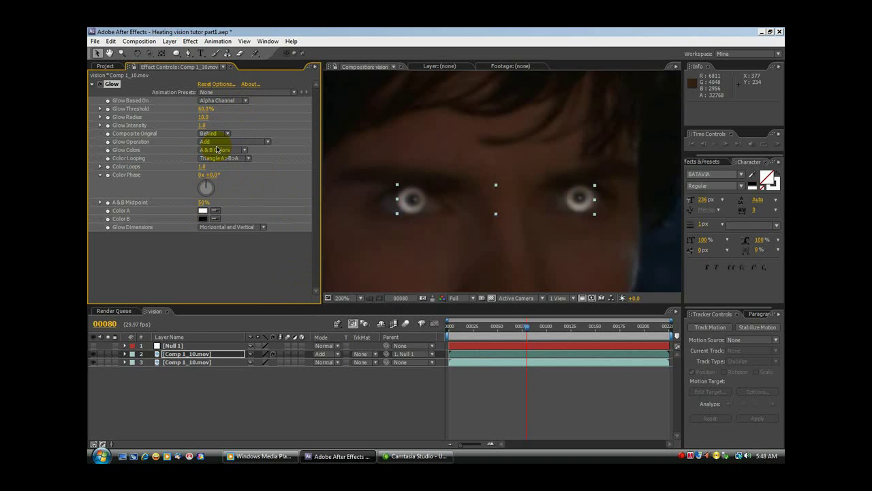
Step: Set the glow's Color A to orange FFA200
click(203, 211)
drag(222, 387, 225, 385)
drag(203, 310, 236, 267)
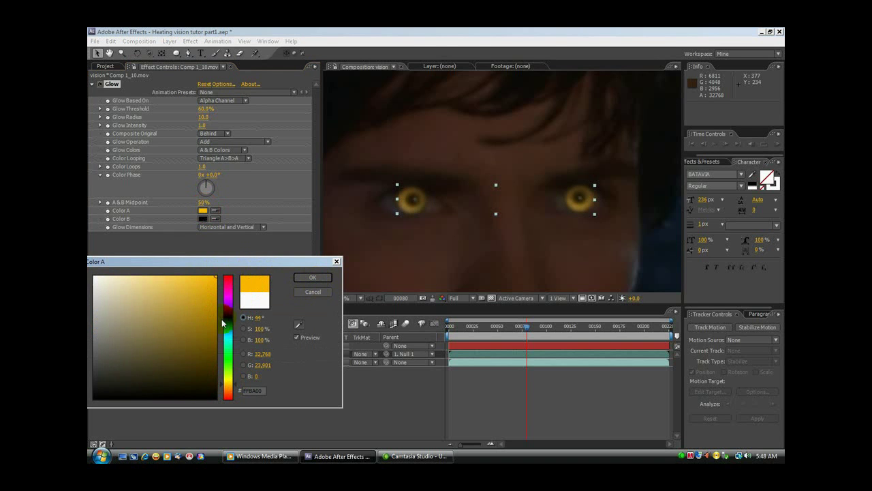
drag(234, 387, 236, 390)
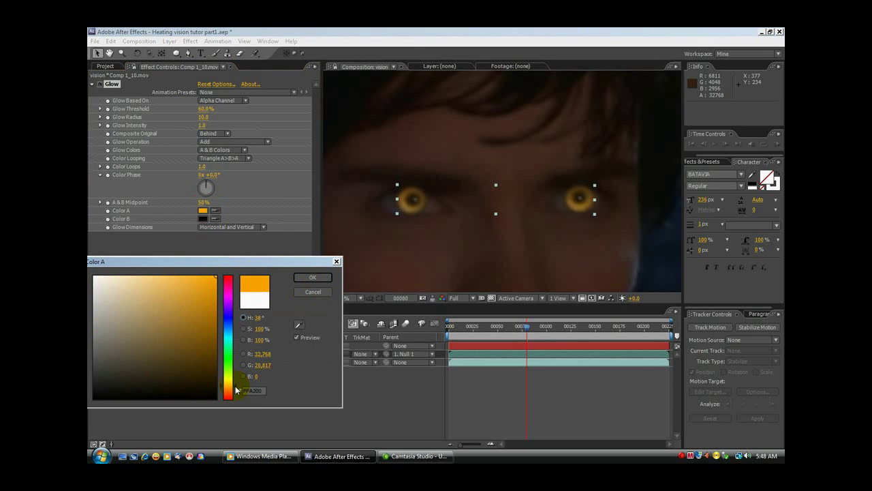
click(312, 278)
Step: Set the glow's Color B to dark red 830000
click(202, 218)
mouse_move(202, 279)
mouse_down()
mouse_move(227, 314)
mouse_move(228, 344)
mouse_move(228, 303)
mouse_move(232, 346)
mouse_move(235, 332)
mouse_move(242, 337)
mouse_up()
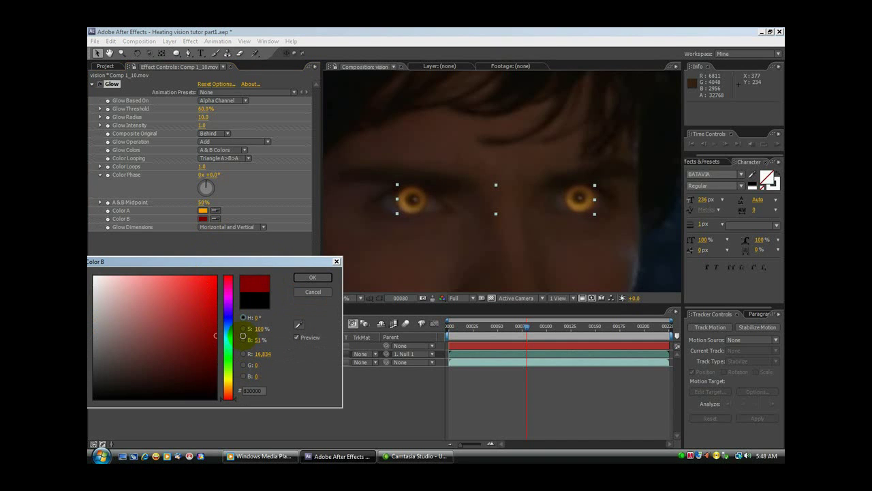
click(319, 279)
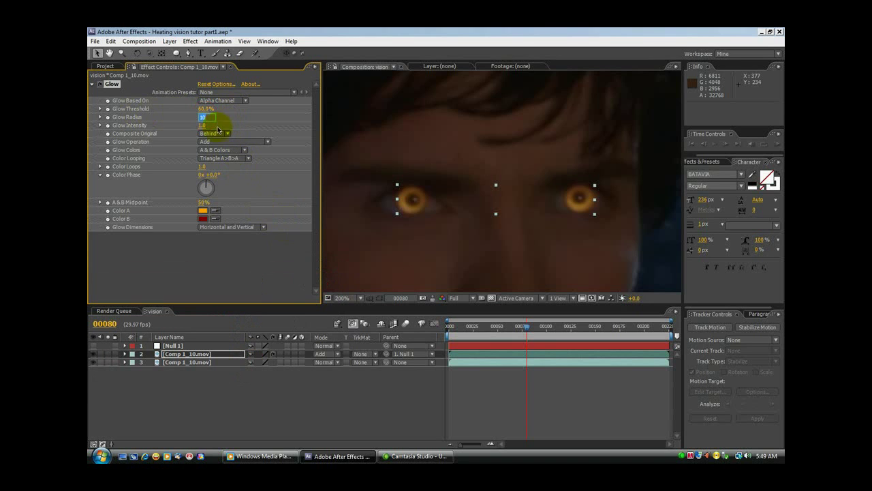
Step: Try a glow radius of 1, then settle on radius 3 with the glow threshold at 94.5%
text(1)
key(Return)
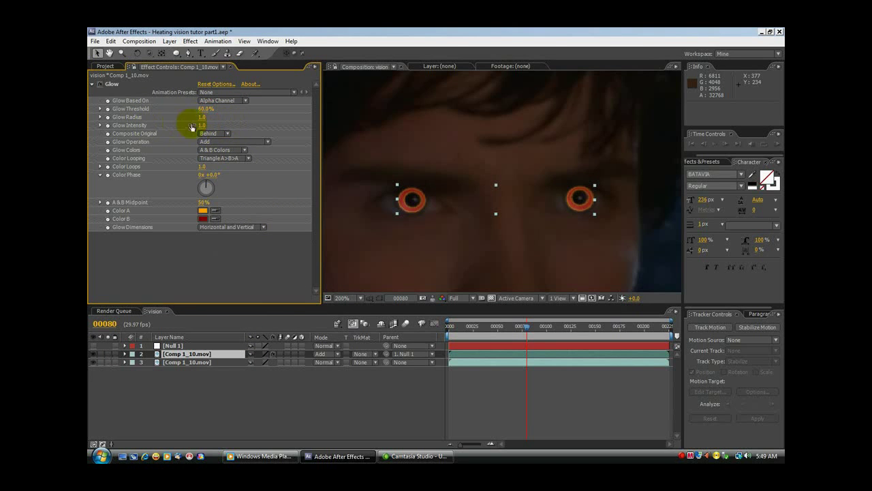
drag(204, 113, 279, 124)
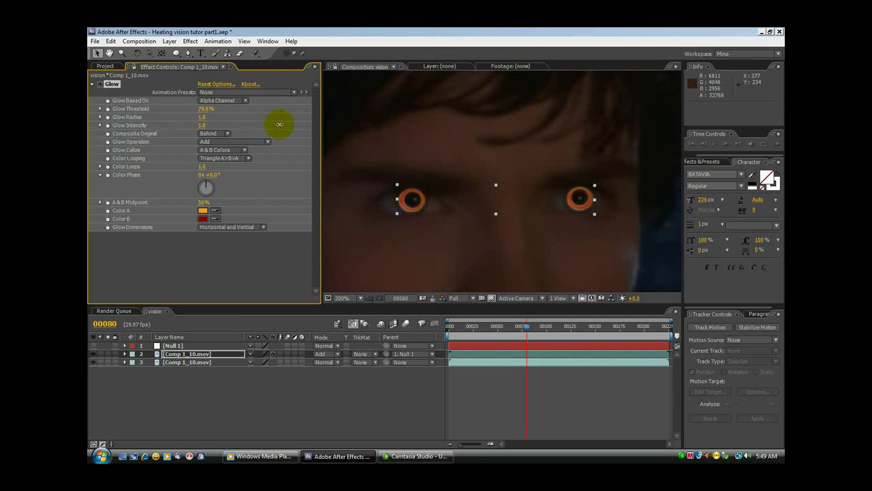
drag(205, 117, 204, 118)
click(206, 118)
key(Return)
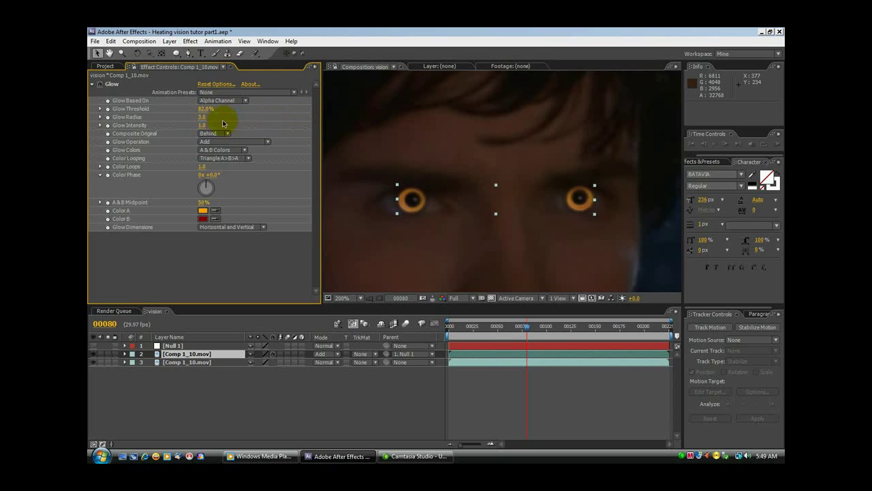
drag(203, 109, 228, 111)
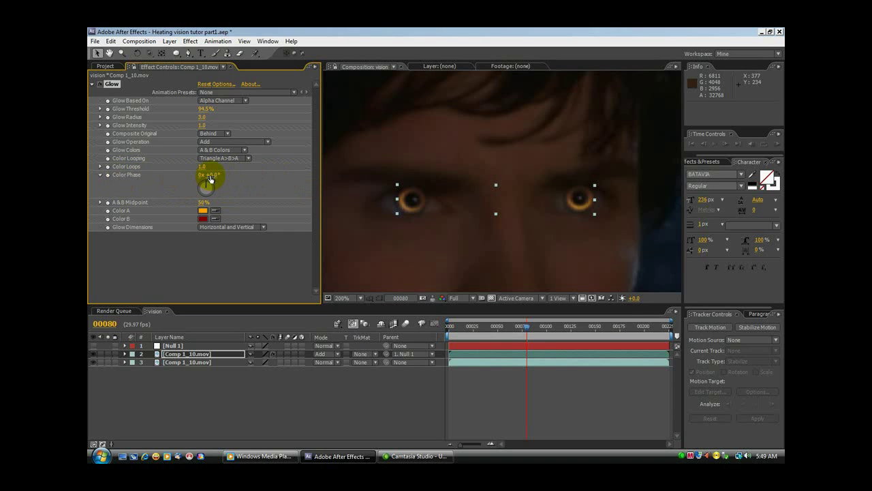
Step: Try out different color phase angles for the glow, ending at -173°, and compare them on the enlarged eye
drag(211, 176, 338, 180)
drag(216, 189, 156, 186)
key(period)
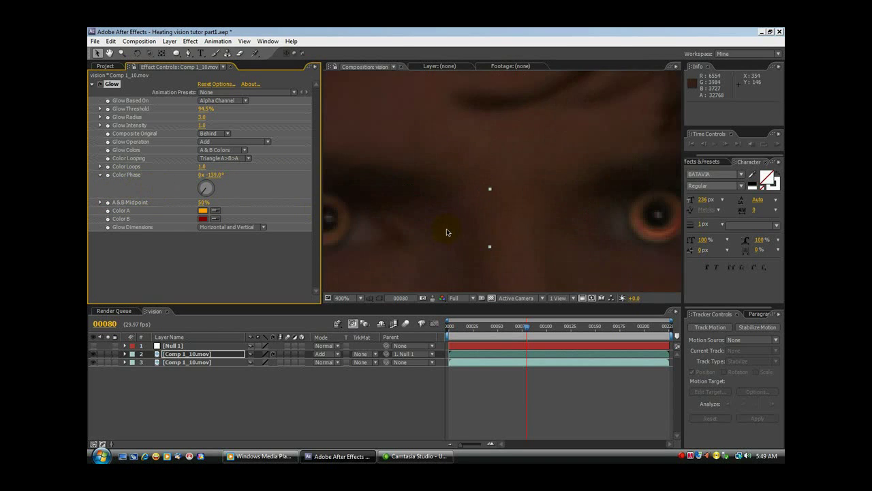
click(110, 54)
drag(505, 188, 370, 186)
click(97, 53)
mouse_move(215, 175)
mouse_down()
mouse_move(202, 175)
mouse_move(209, 180)
mouse_up()
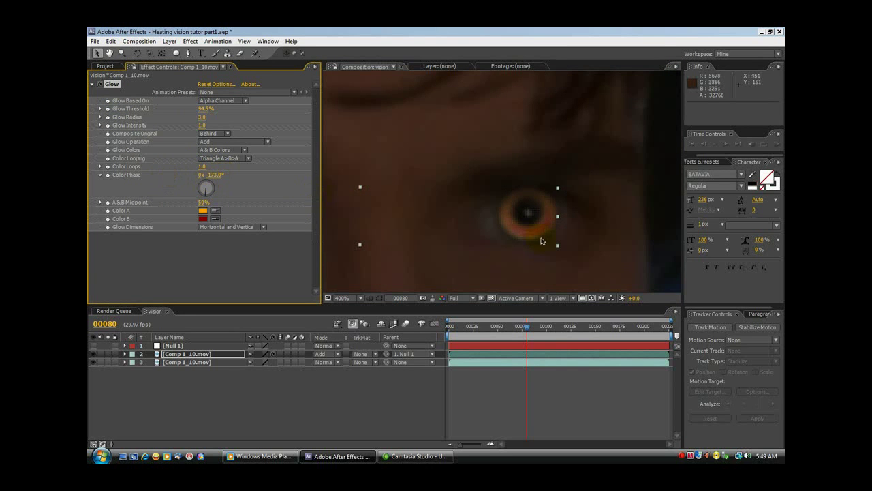
Step: Raise the glow intensity to 2.2 and set the glow radius to 2
drag(205, 109, 288, 127)
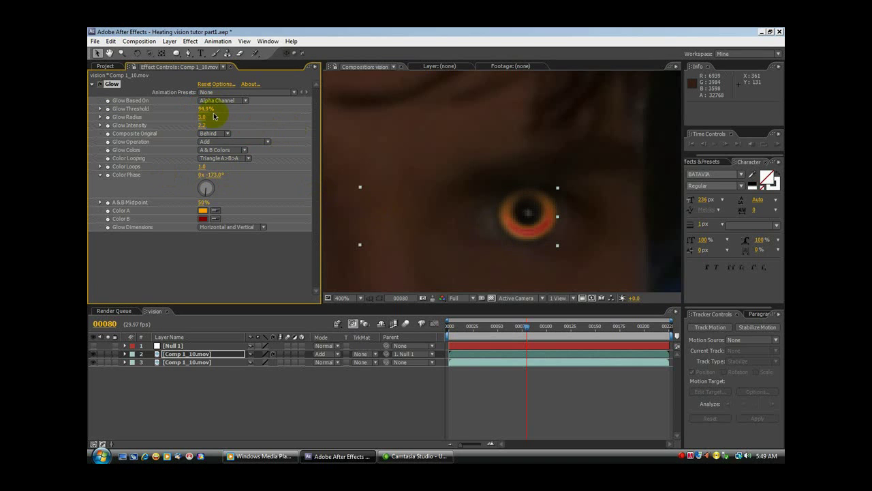
drag(201, 115, 193, 120)
click(203, 118)
text(2)
key(Return)
Step: Lower the glow threshold to 90.6% and the A & B Midpoint to 20%
mouse_move(200, 109)
mouse_down()
mouse_move(185, 110)
mouse_move(201, 111)
mouse_up()
drag(204, 202, 89, 222)
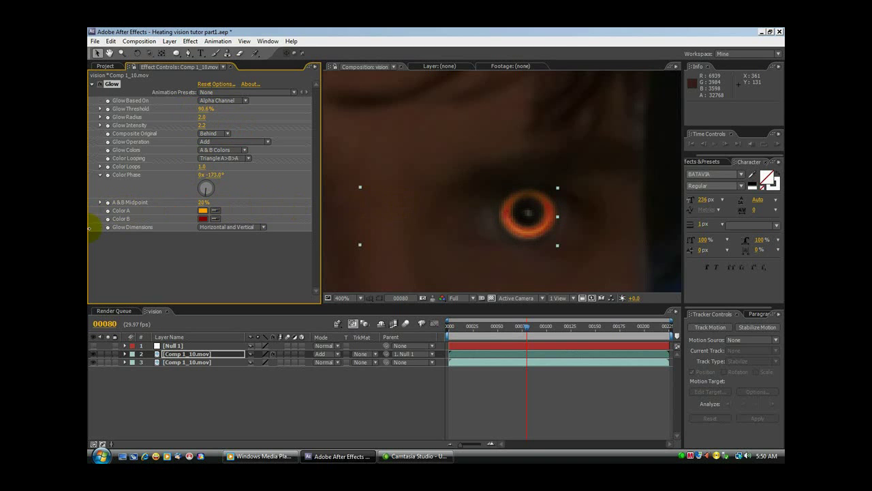
click(199, 118)
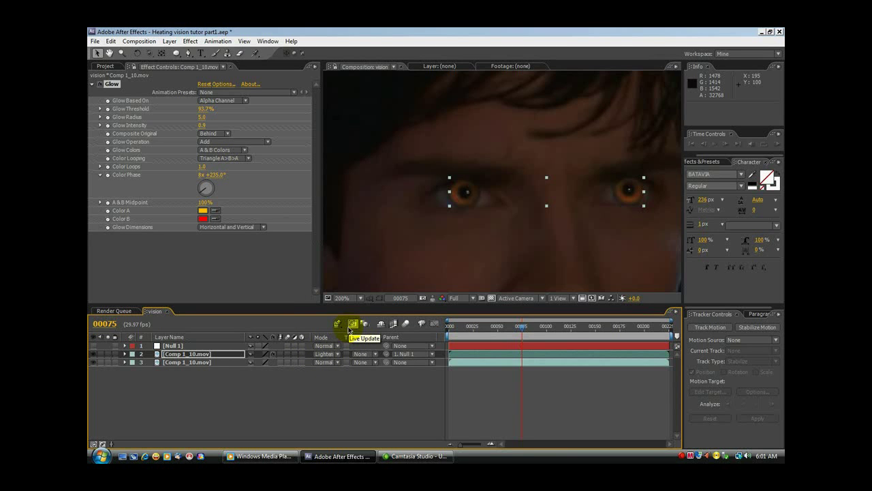
Step: At frame 0, reset the glow's Color Phase to 0x+0.0° and start keyframing it
scroll(504, 252, down, 1)
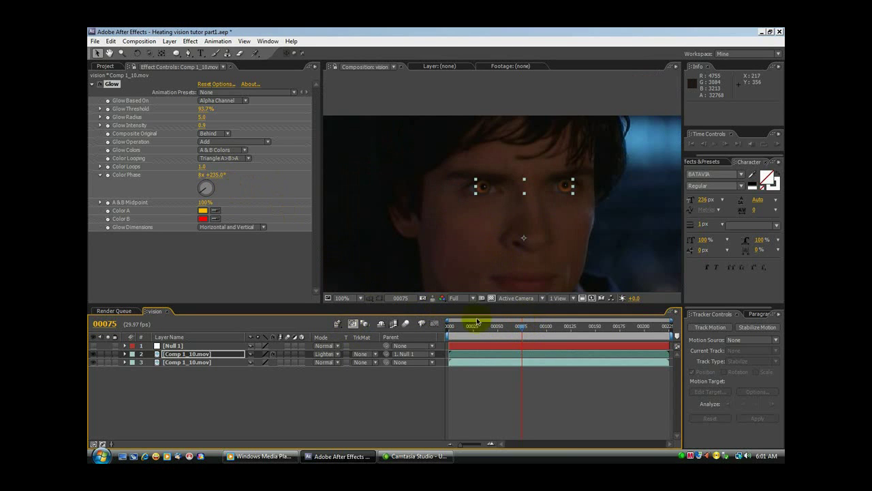
drag(522, 331, 441, 331)
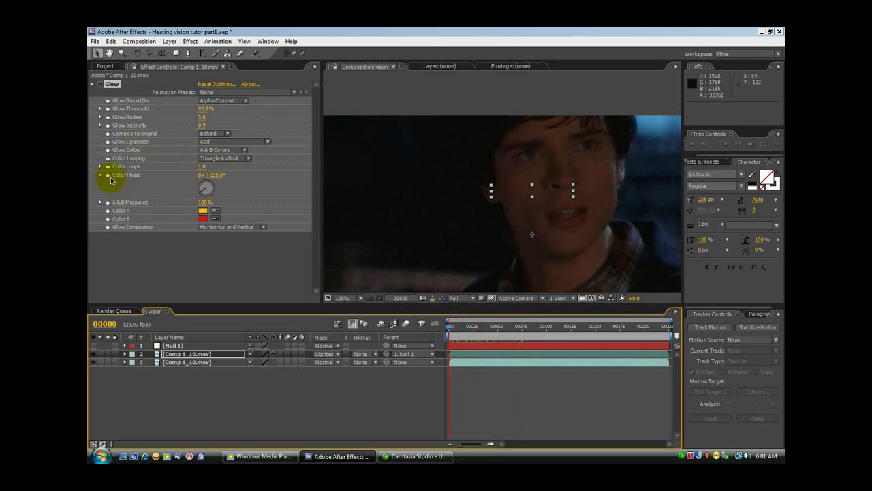
right_click(211, 178)
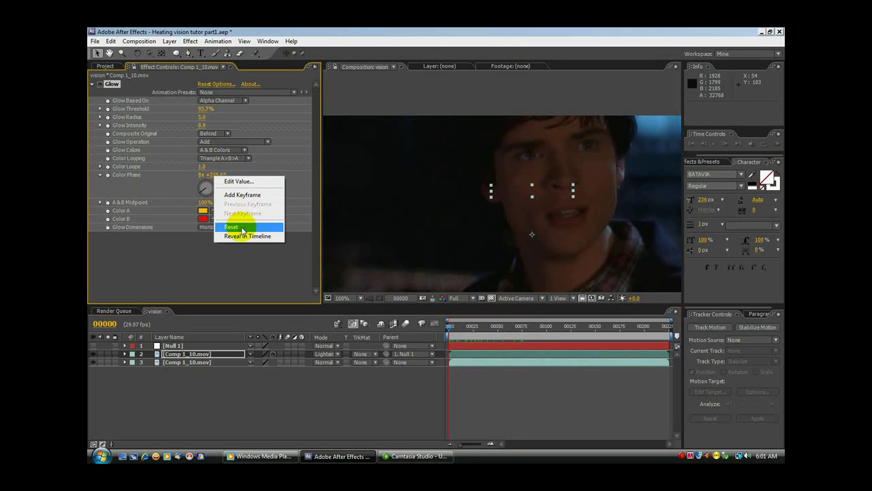
click(242, 230)
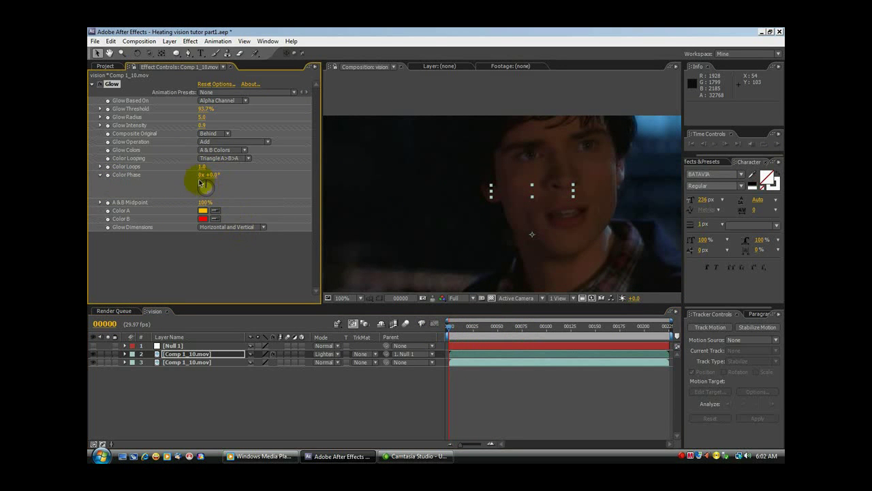
click(106, 177)
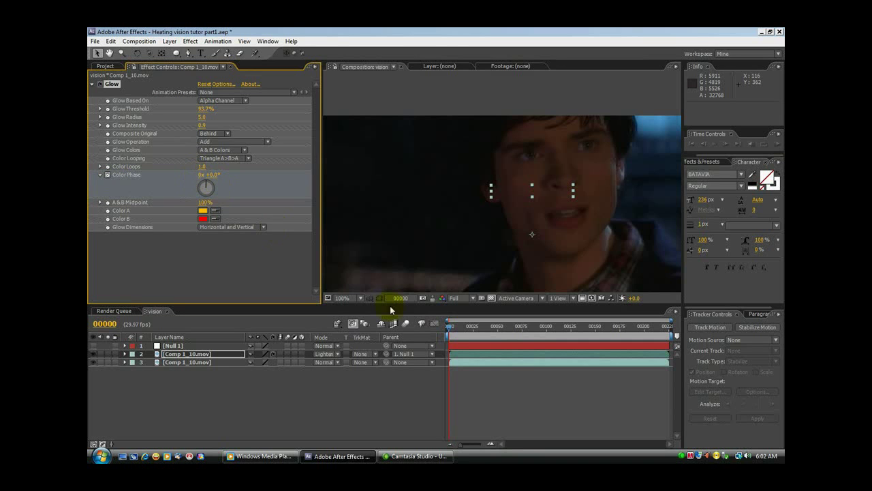
Step: At frame 30, set a Color Phase keyframe of one full revolution (1x+0.0°)
drag(448, 330, 477, 329)
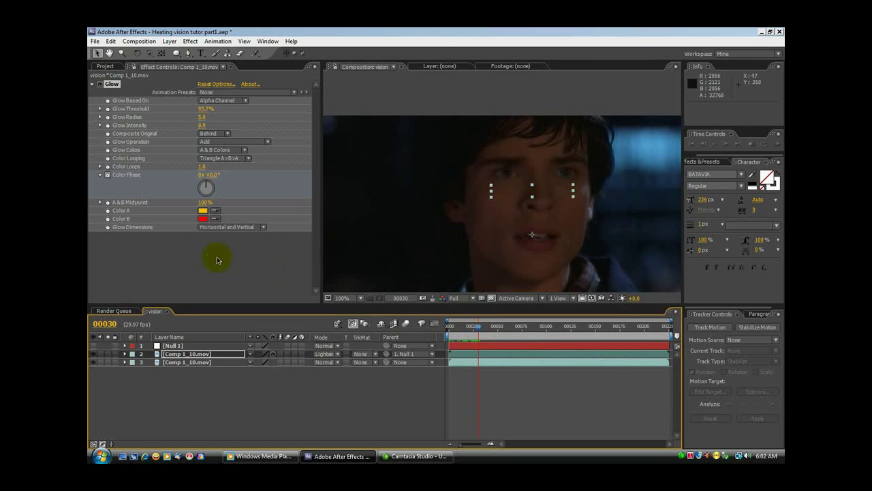
click(201, 176)
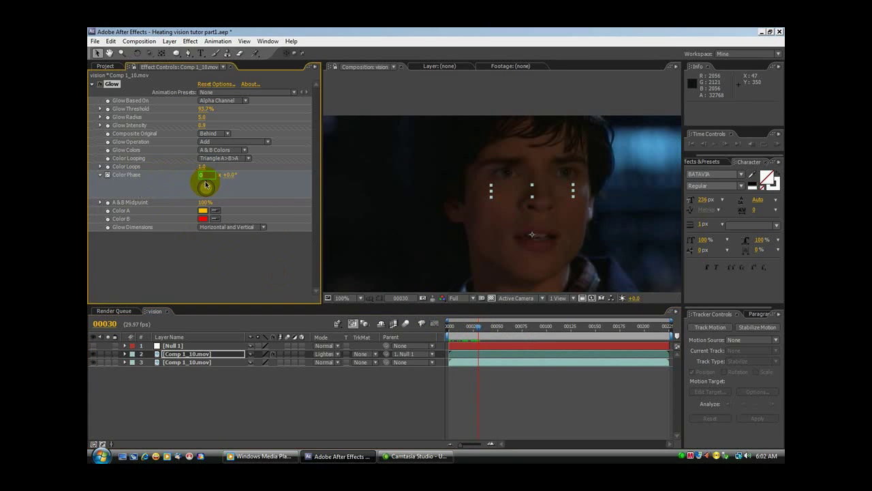
key(Return)
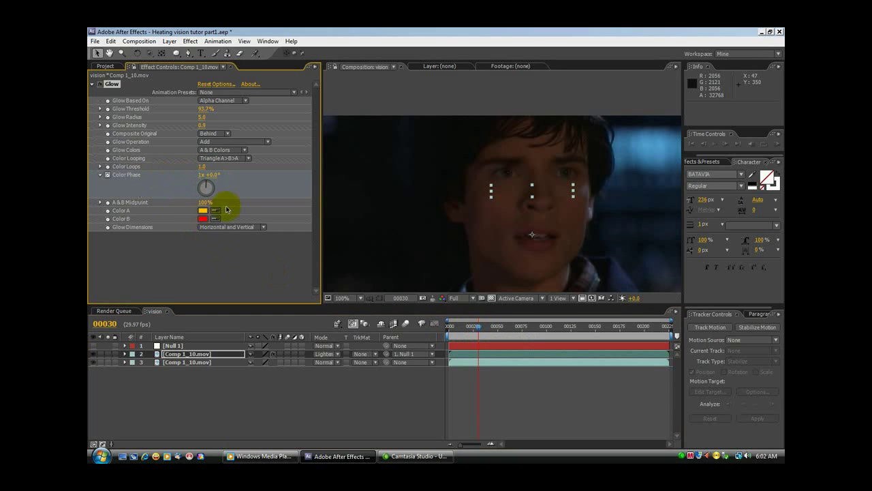
Step: Give Color Phase the expression loopOut("continue") in place of the default one
alt+click(107, 175)
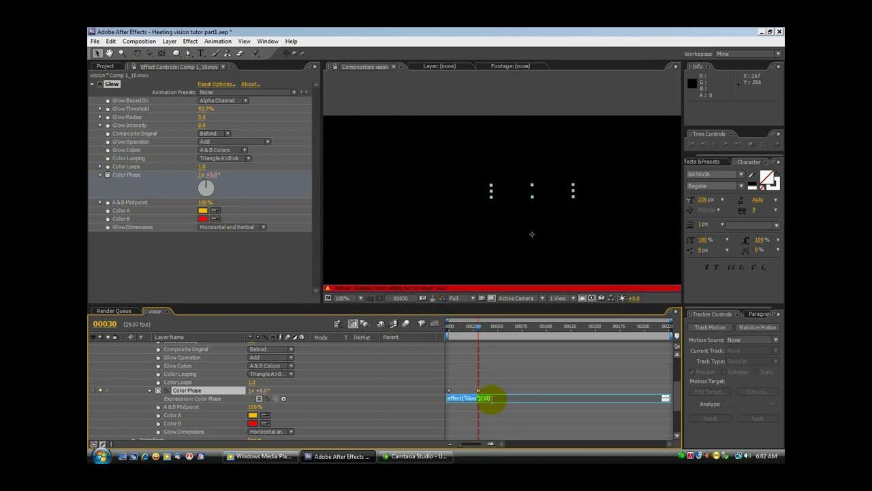
key(BackSpace)
click(522, 385)
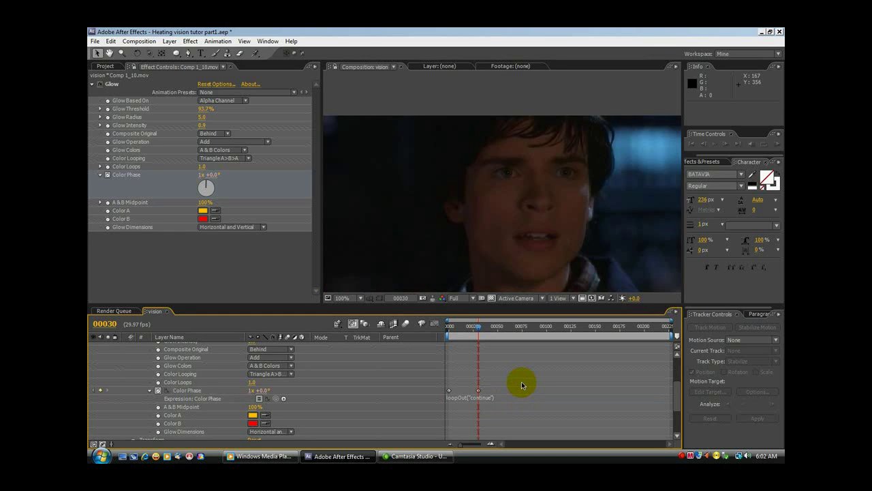
Step: Check the cycling eye glow close up at frame 65 and play a RAM preview of it
drag(479, 325, 515, 332)
key(period)
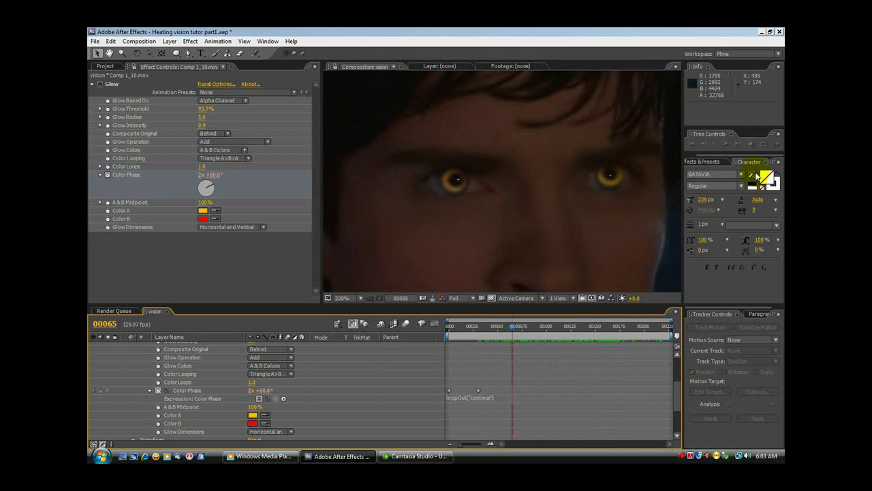
click(777, 144)
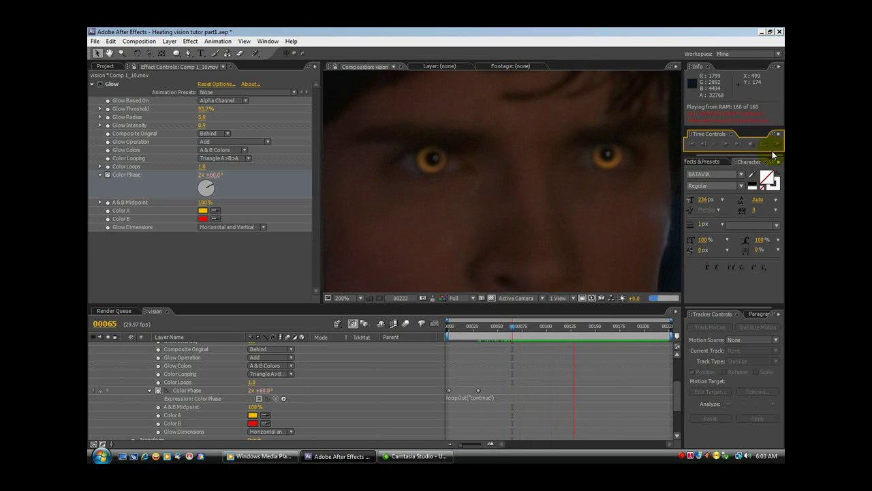
scroll(566, 187, down, 1)
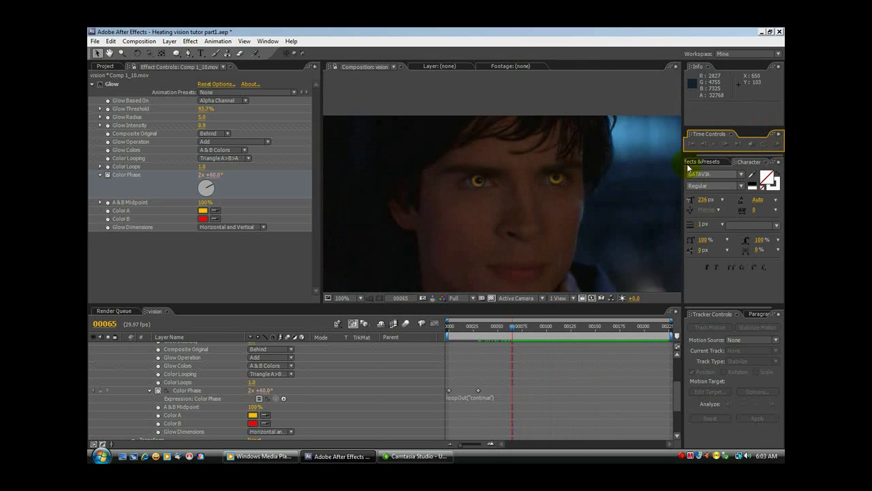